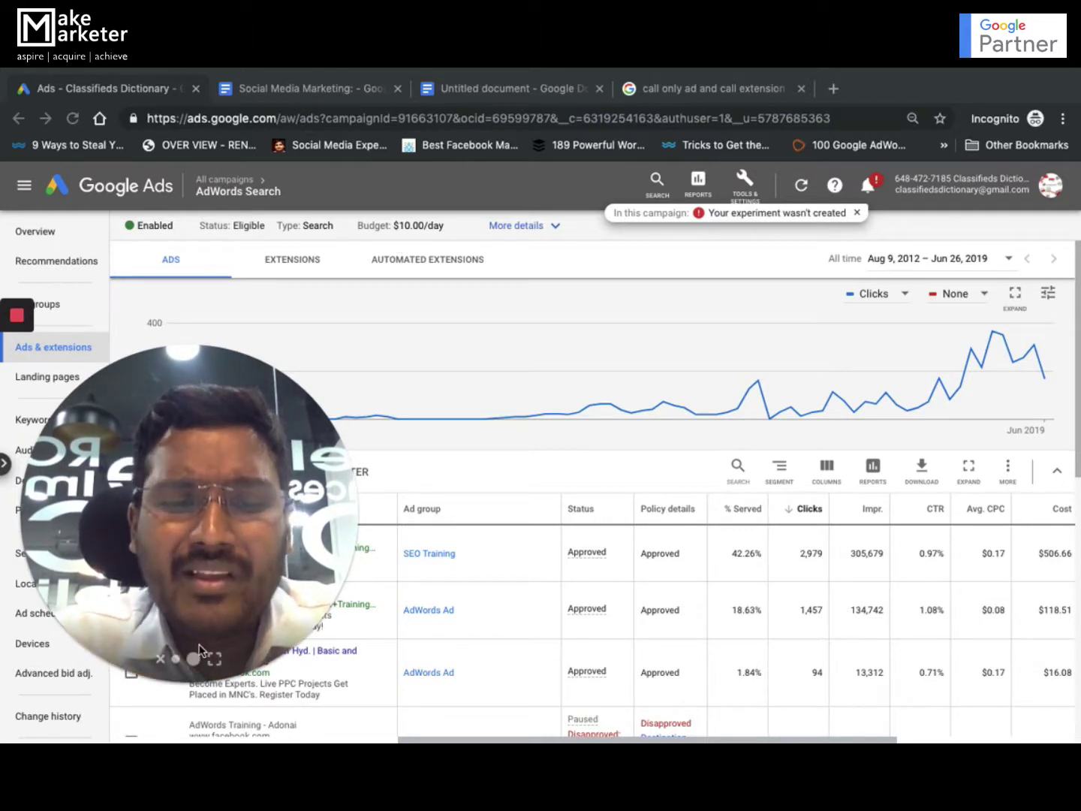
Add a new Call extension to the AdWords Search campaign and focus its Phone number field
click(175, 658)
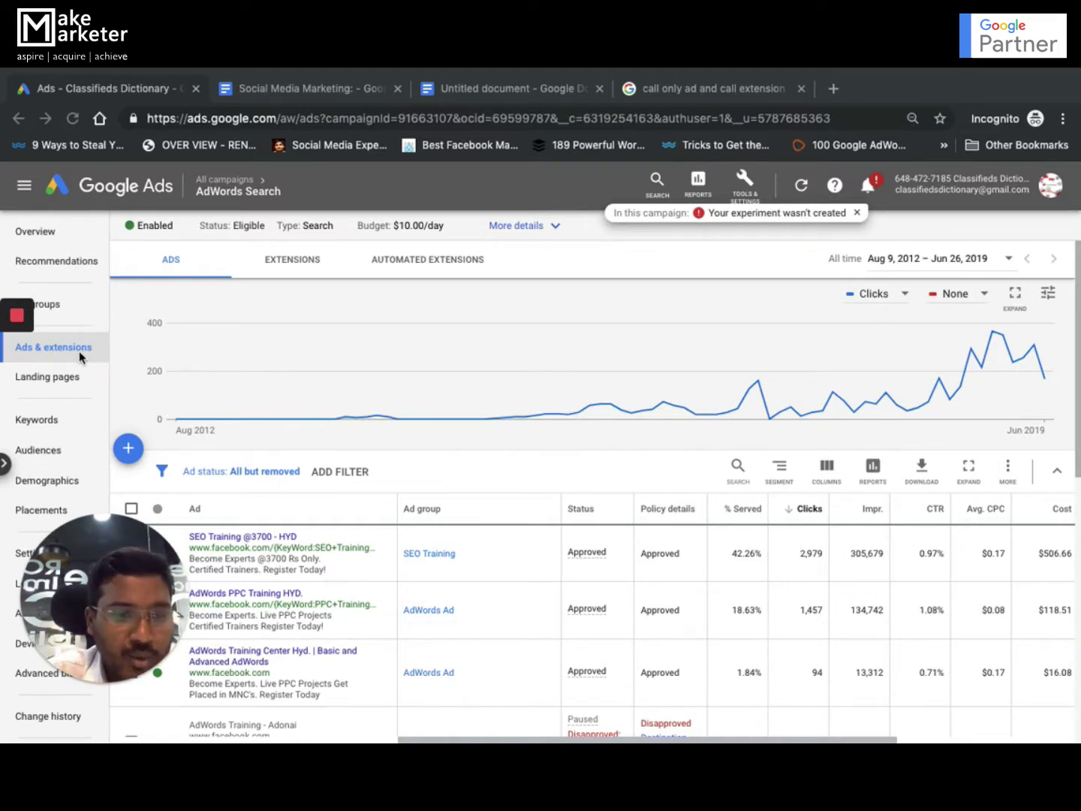
click(277, 271)
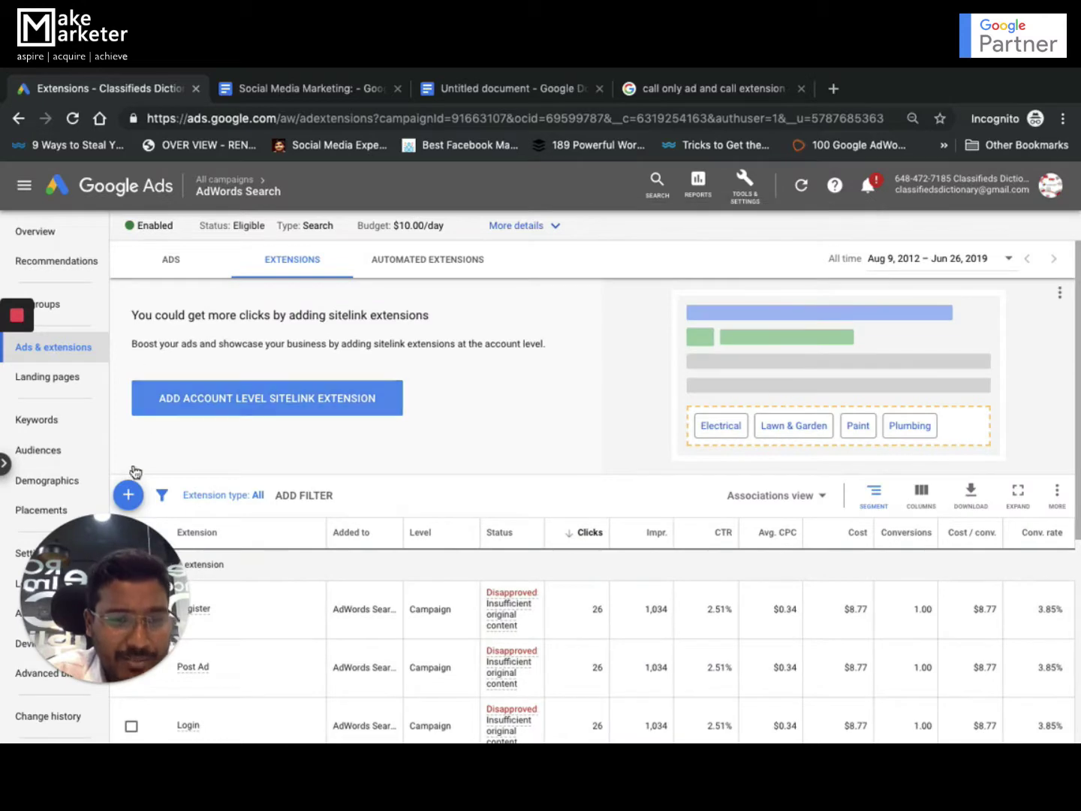
click(128, 493)
drag(118, 617, 798, 423)
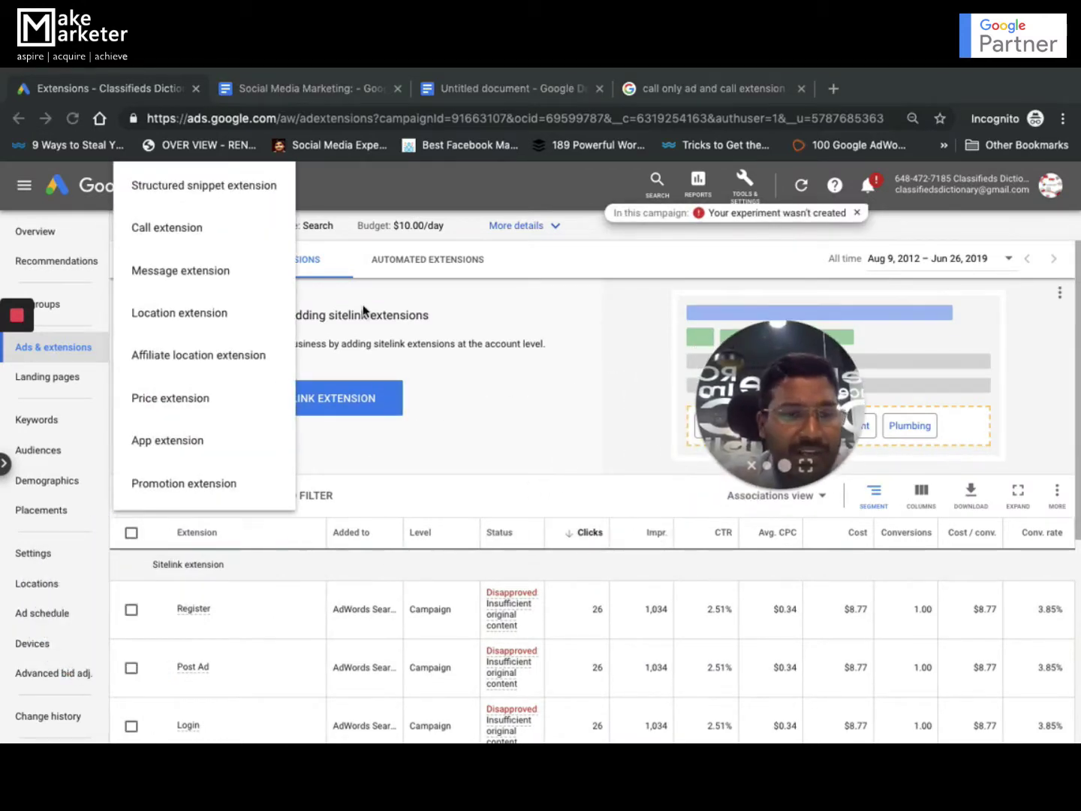
click(192, 229)
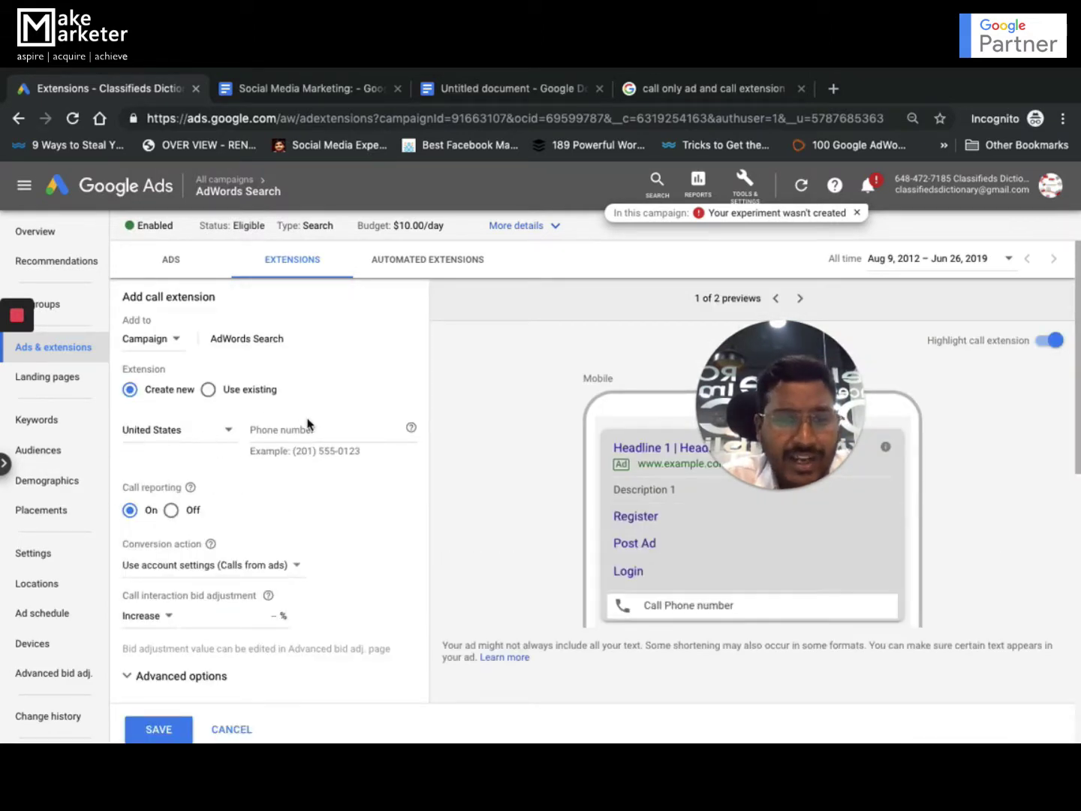
click(308, 424)
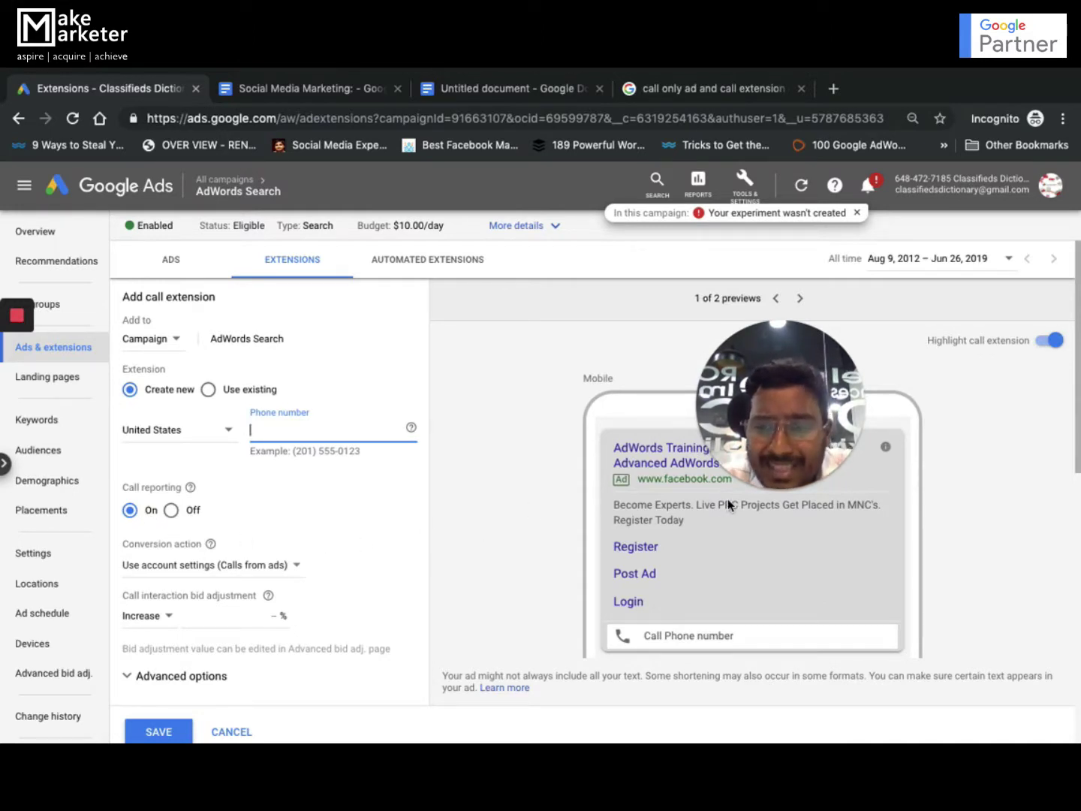
drag(799, 382, 454, 291)
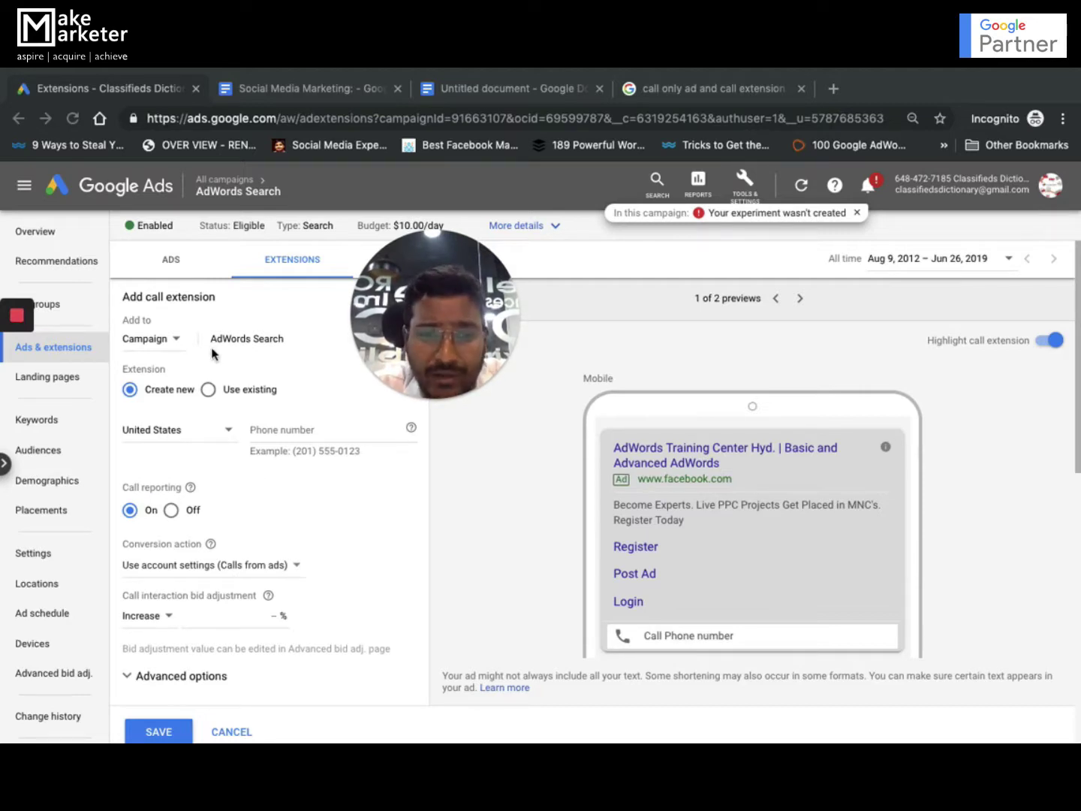
click(289, 425)
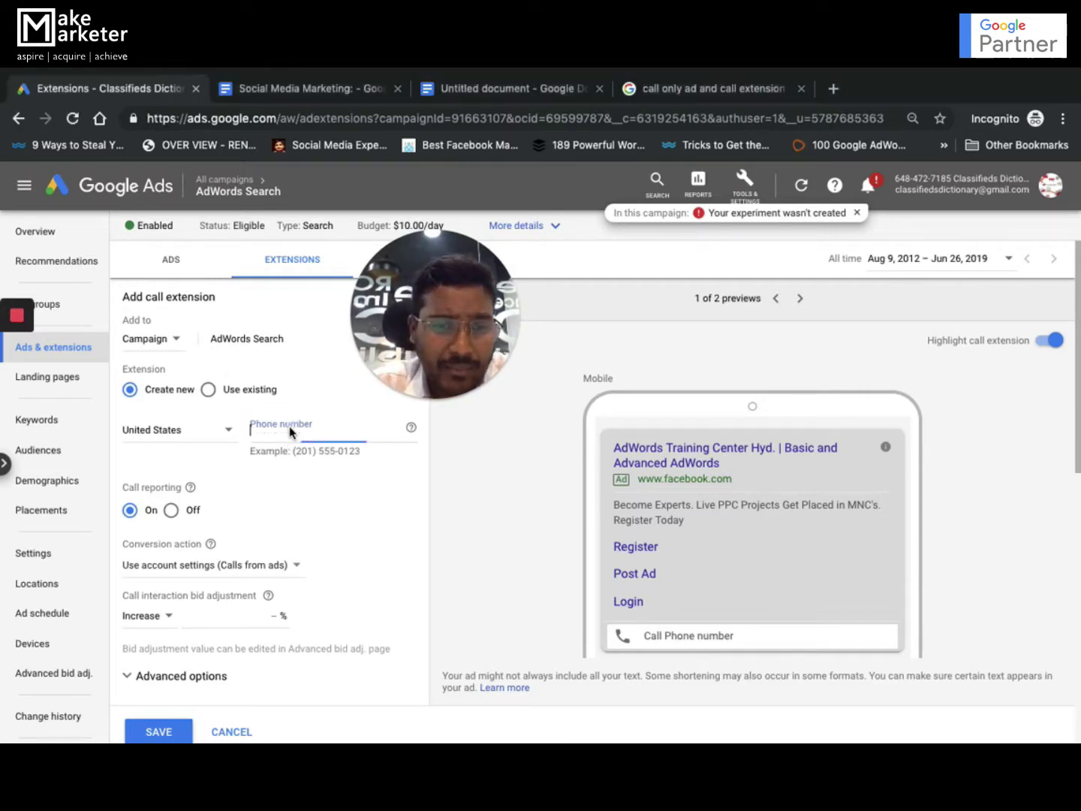
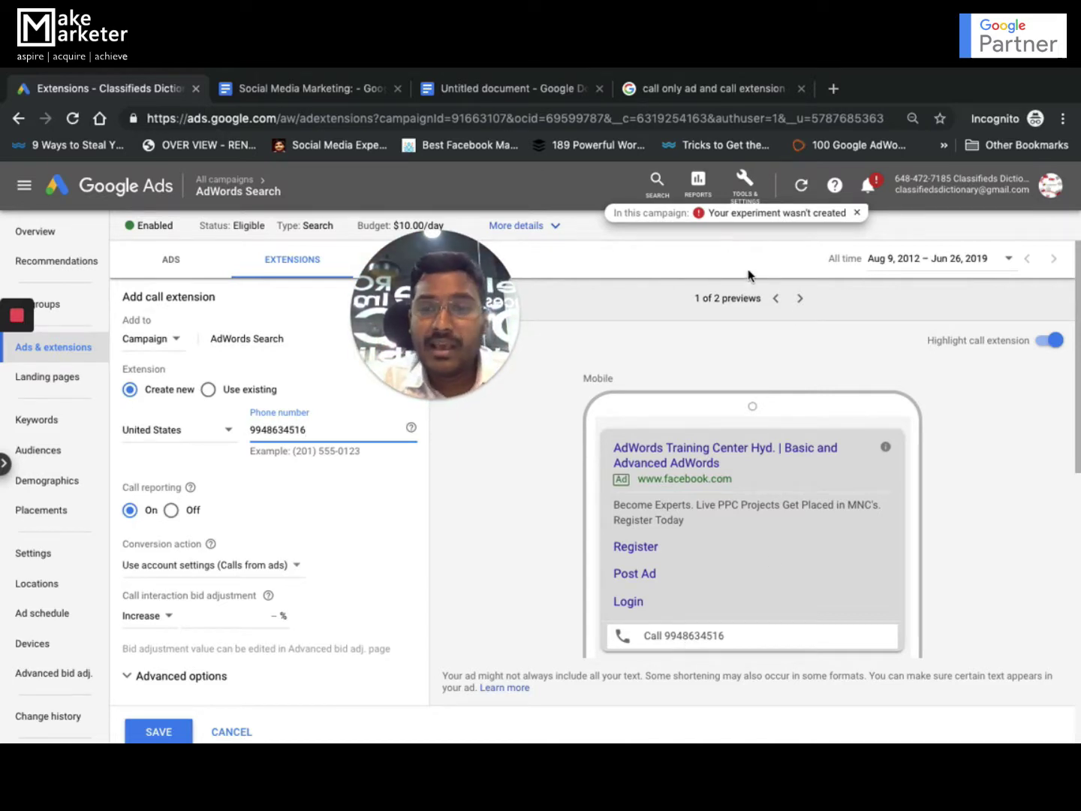
Enter the business phone number in the call extension's Phone number field
click(800, 299)
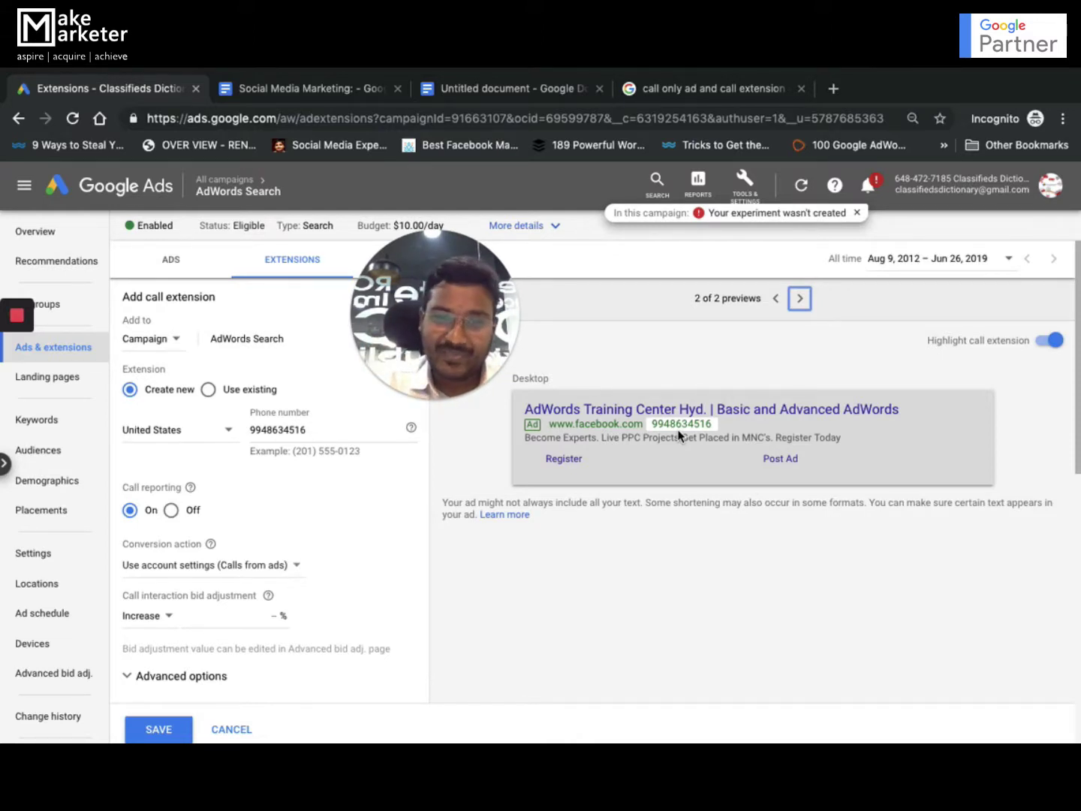
click(776, 301)
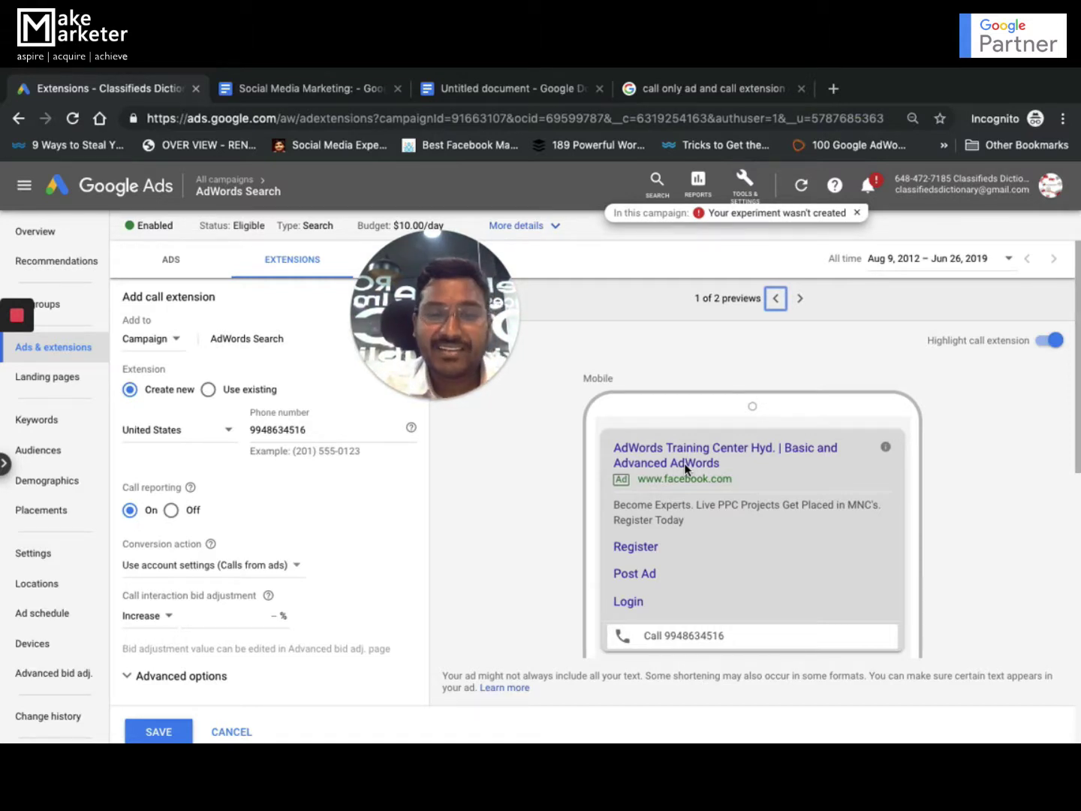
click(232, 735)
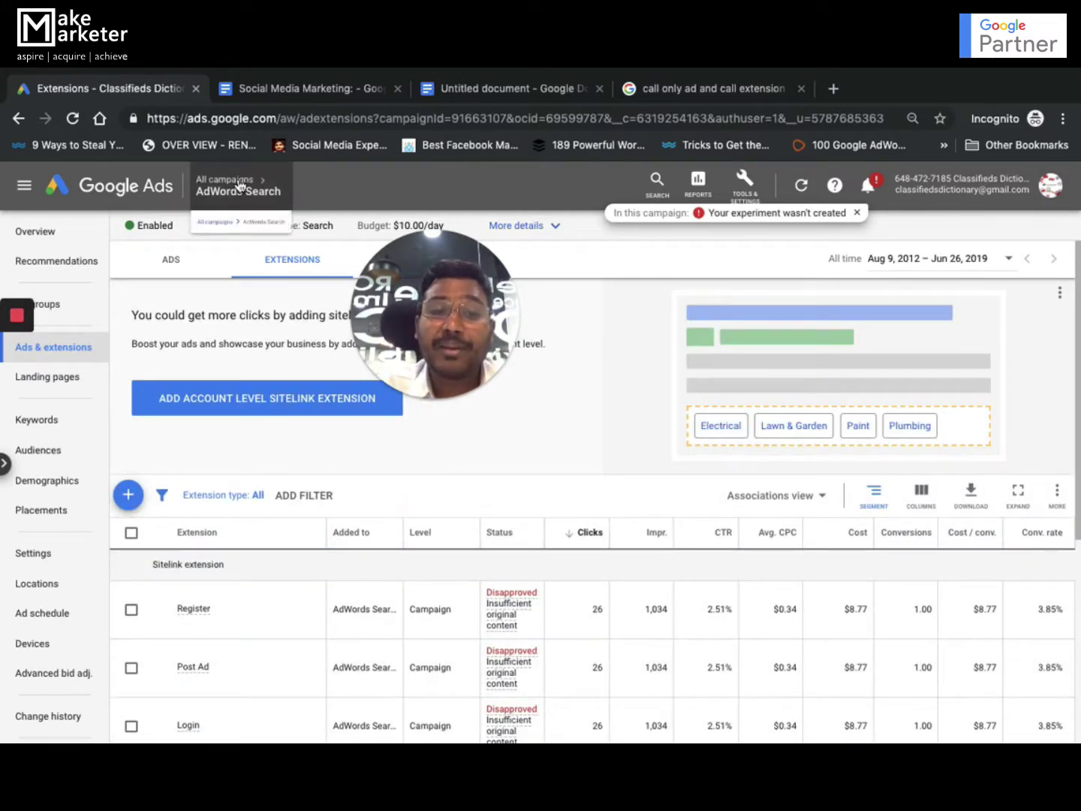
Return to All campaigns and begin creating a new campaign
click(174, 230)
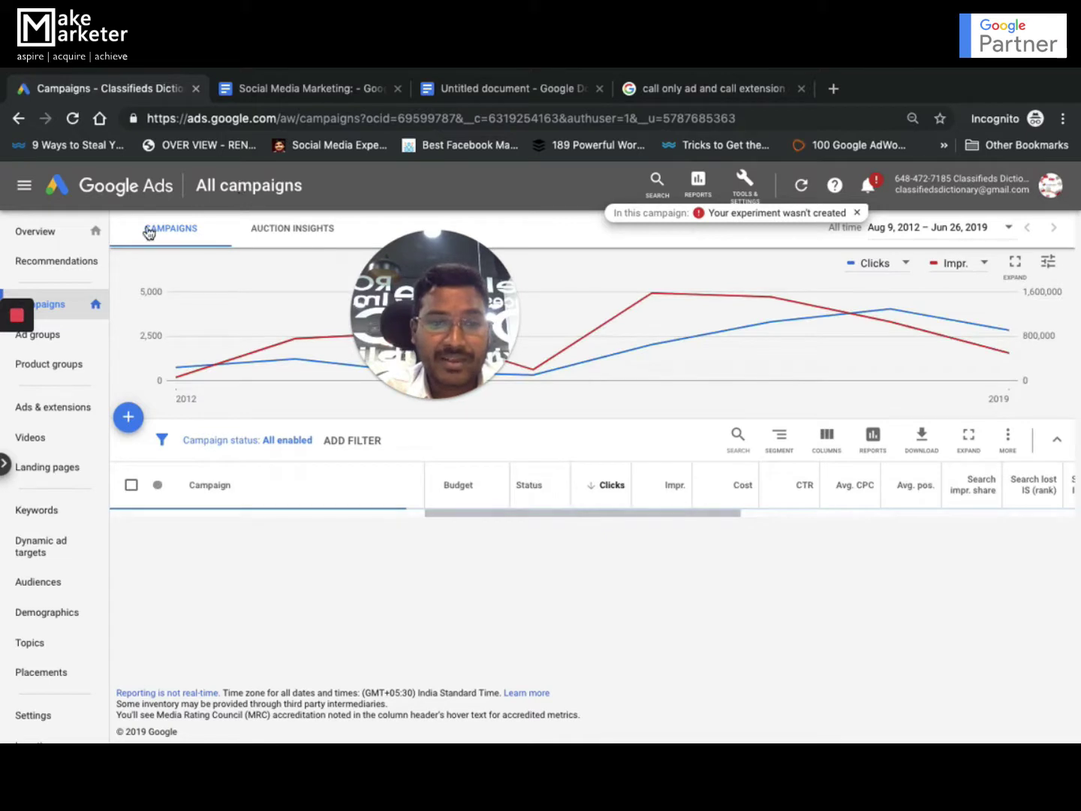
click(126, 419)
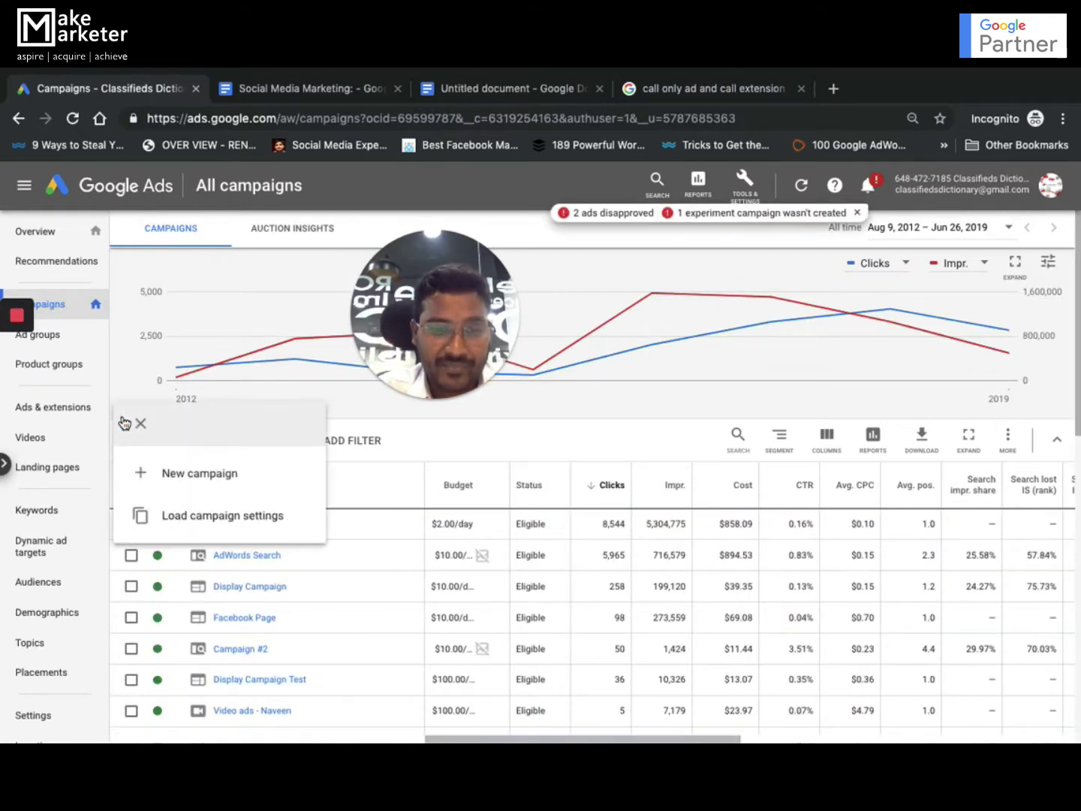
click(219, 476)
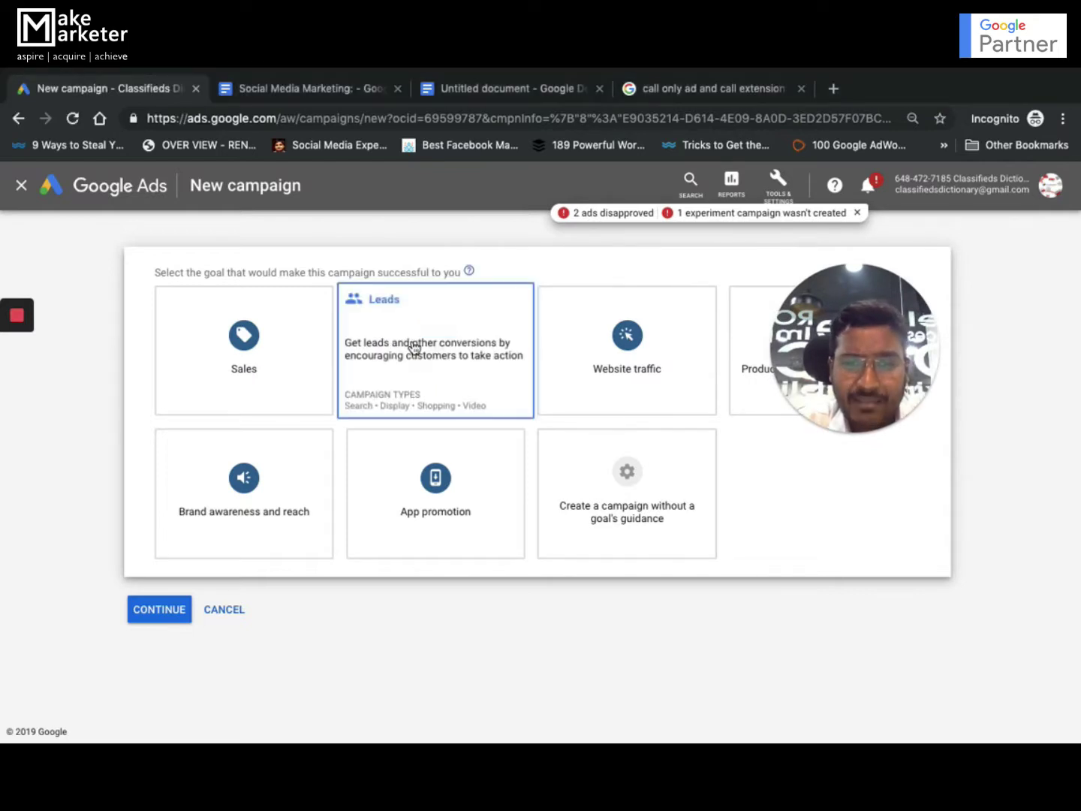
Choose the Leads goal and Search type with Phone calls as the reach method, then continue
click(416, 347)
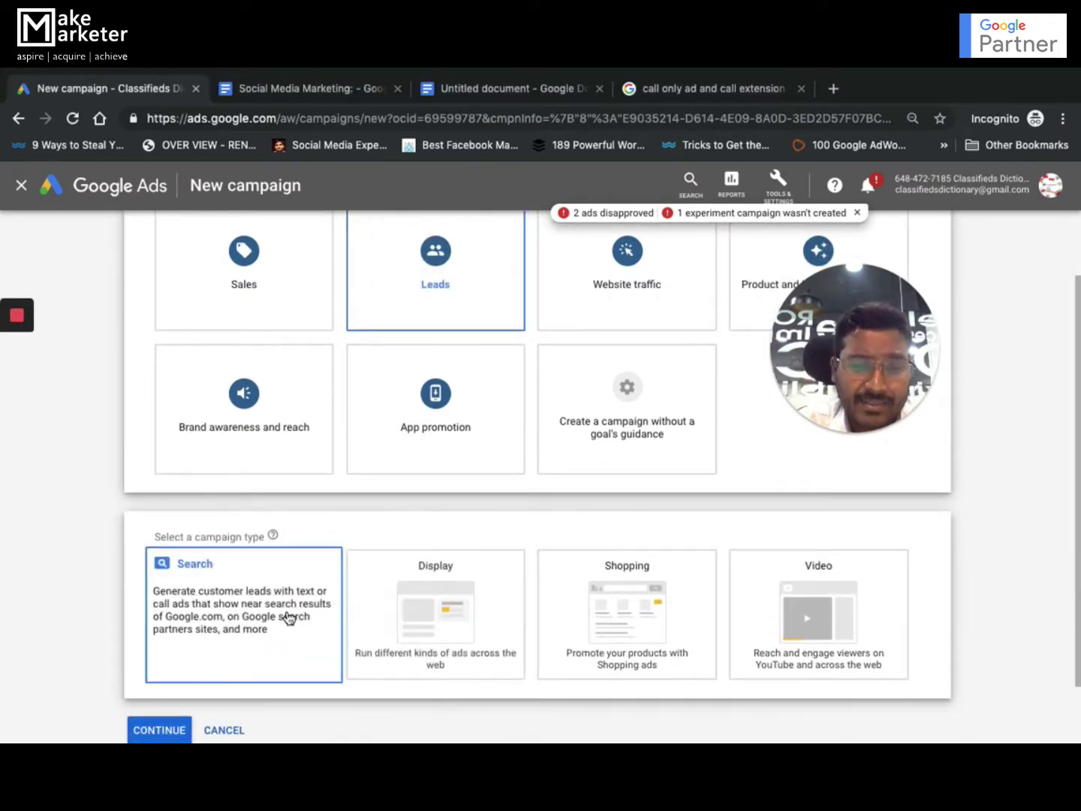
click(288, 618)
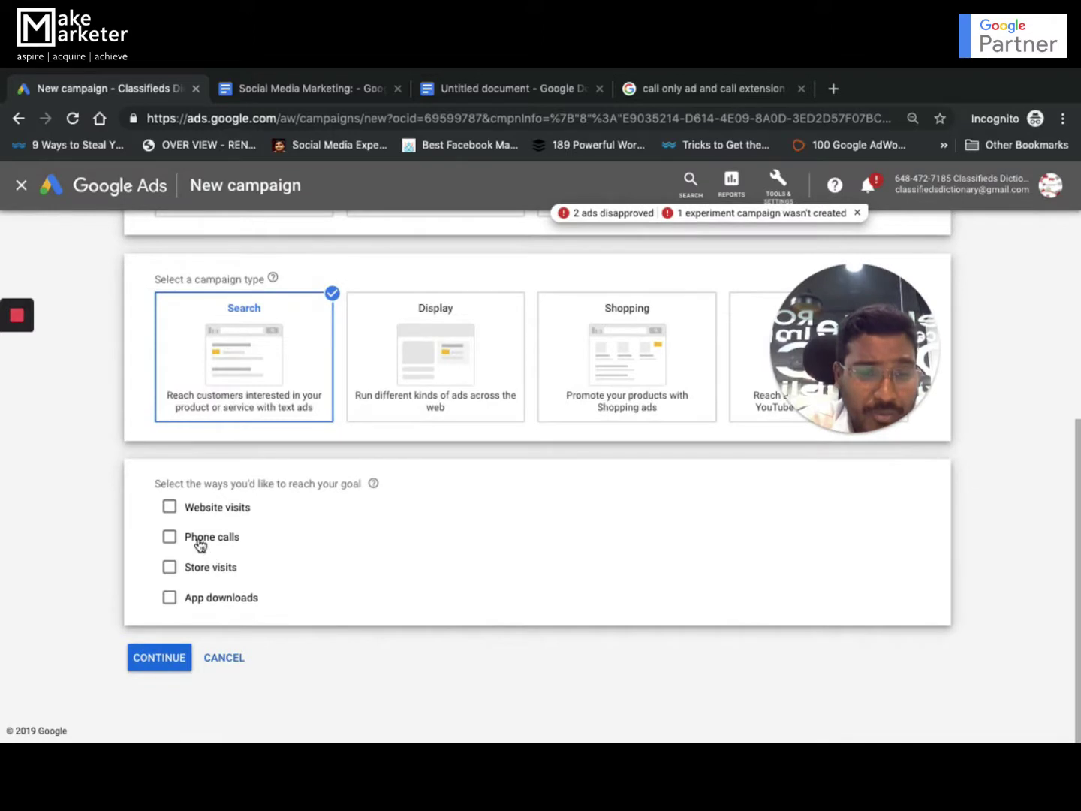
click(169, 536)
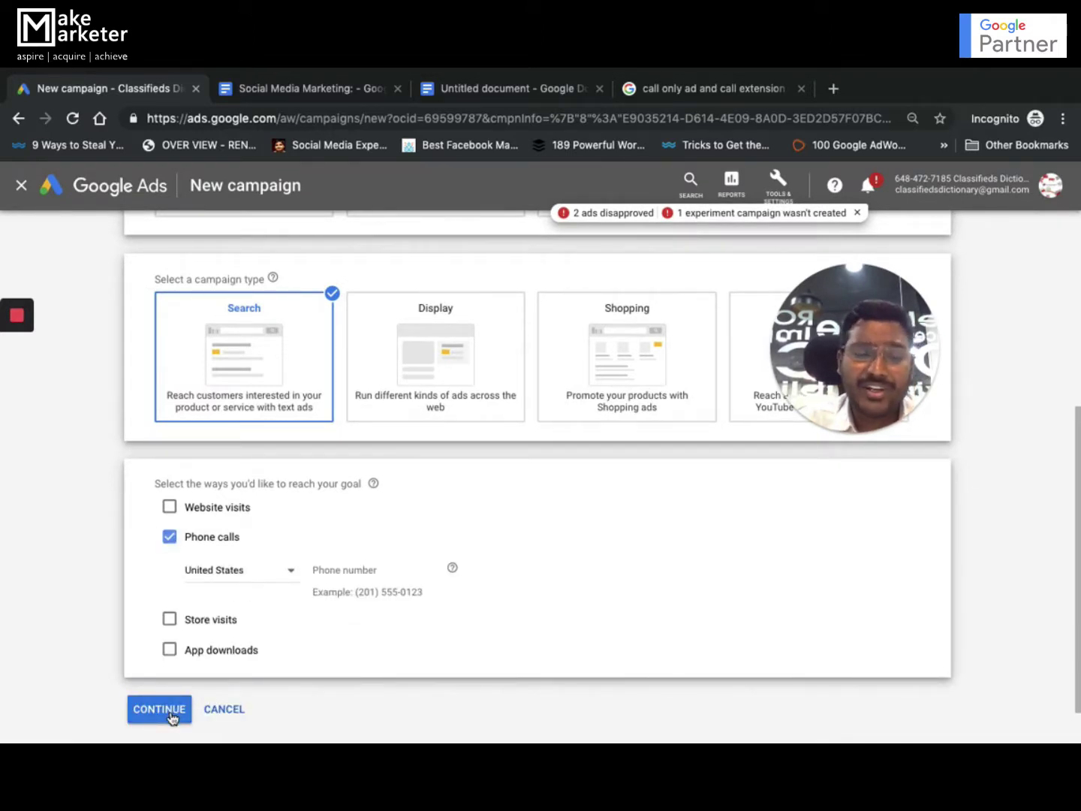
click(159, 709)
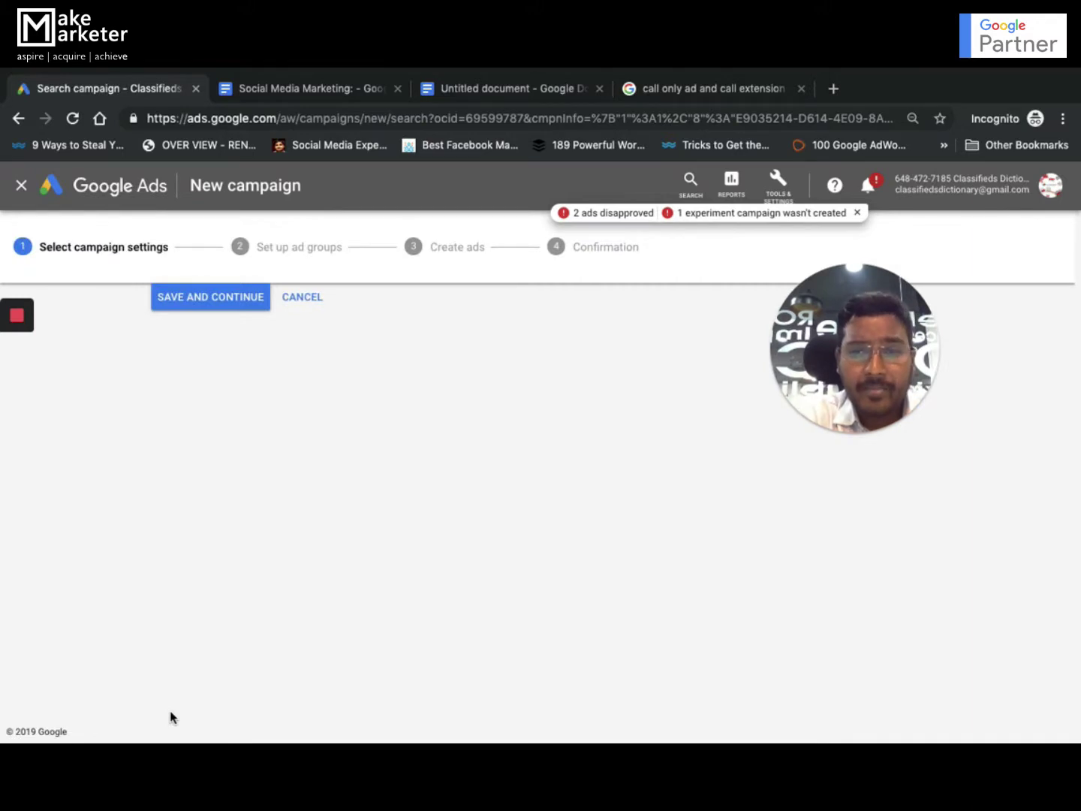
Name the campaign 'Call Only Test'
key(ctrl+a)
text(Call Only Test)
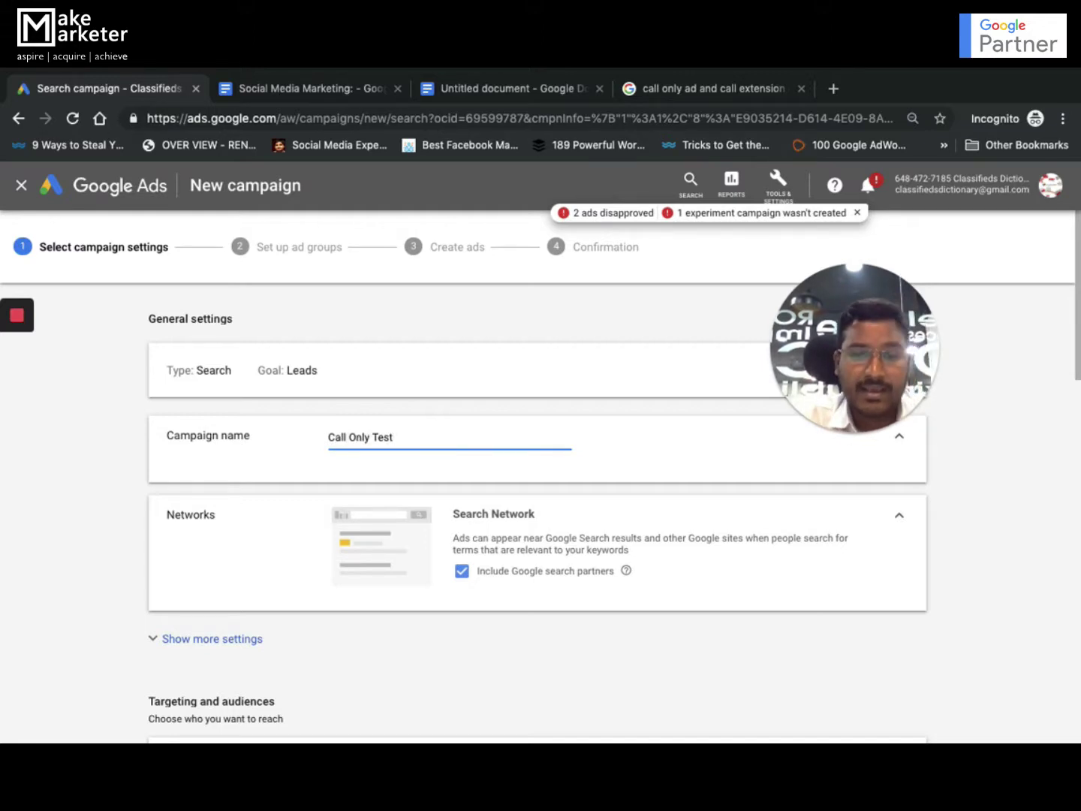
Exclude Google search partners and set a $10 average daily budget
click(463, 571)
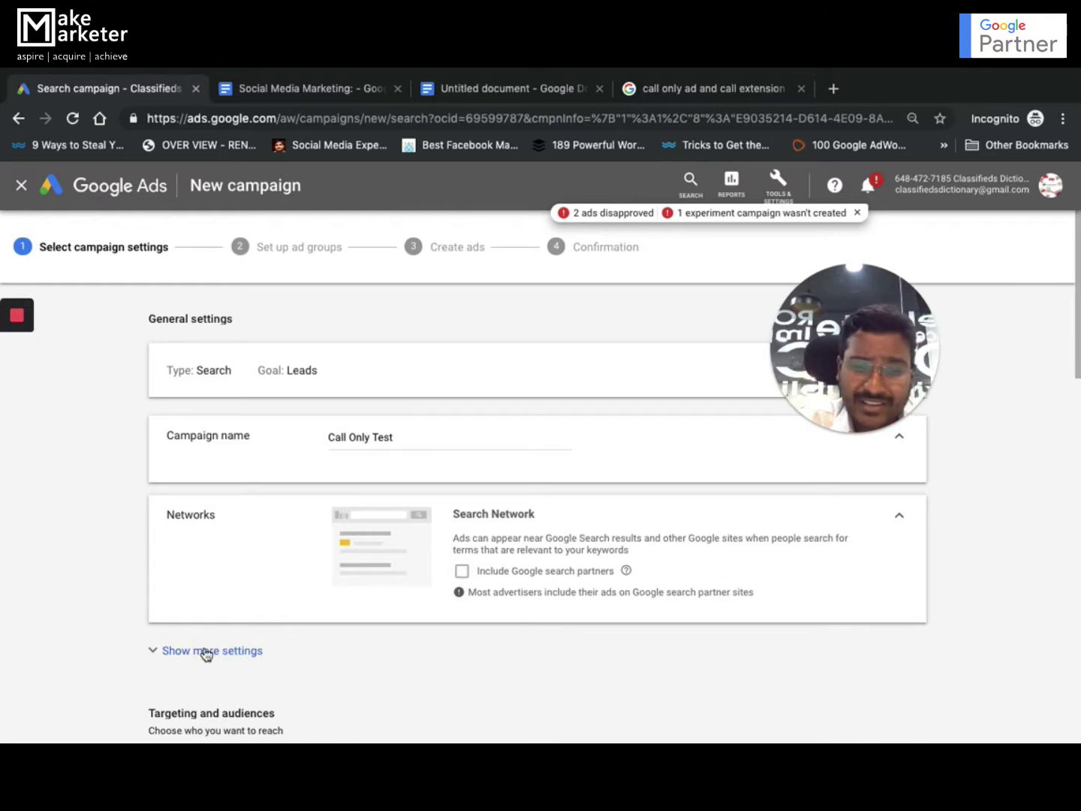
click(204, 652)
scroll(336, 622, down, 4)
scroll(336, 620, down, 8)
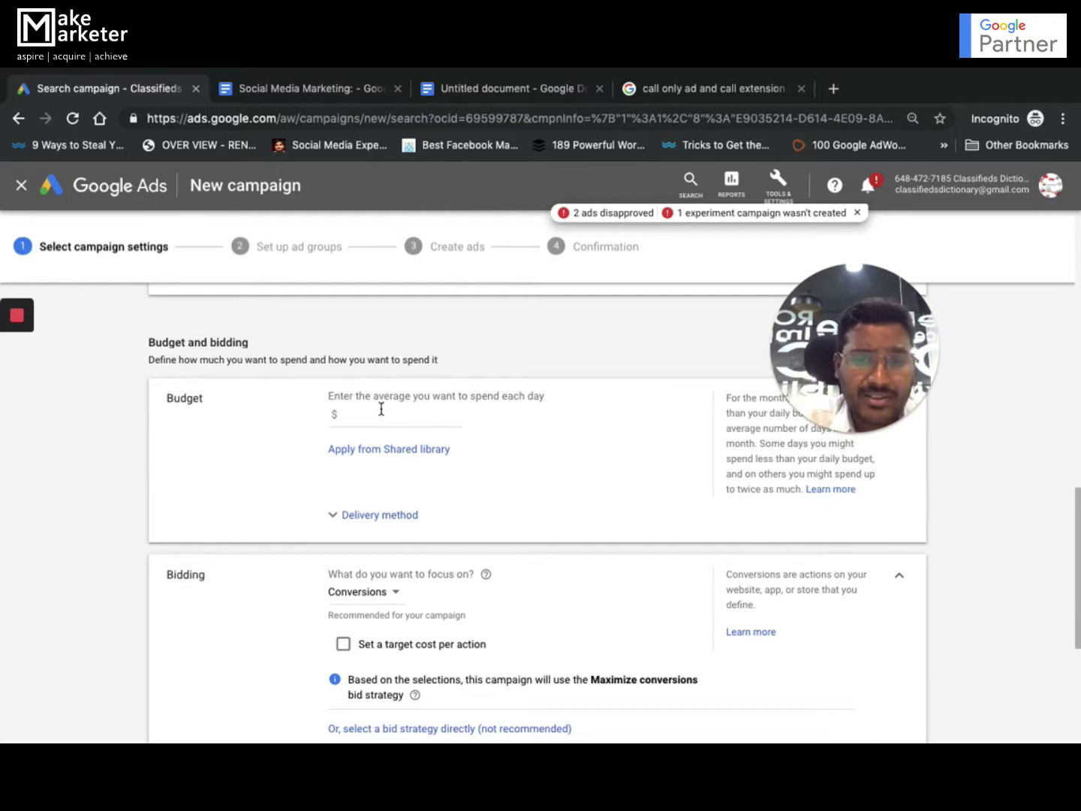
click(379, 414)
text(10)
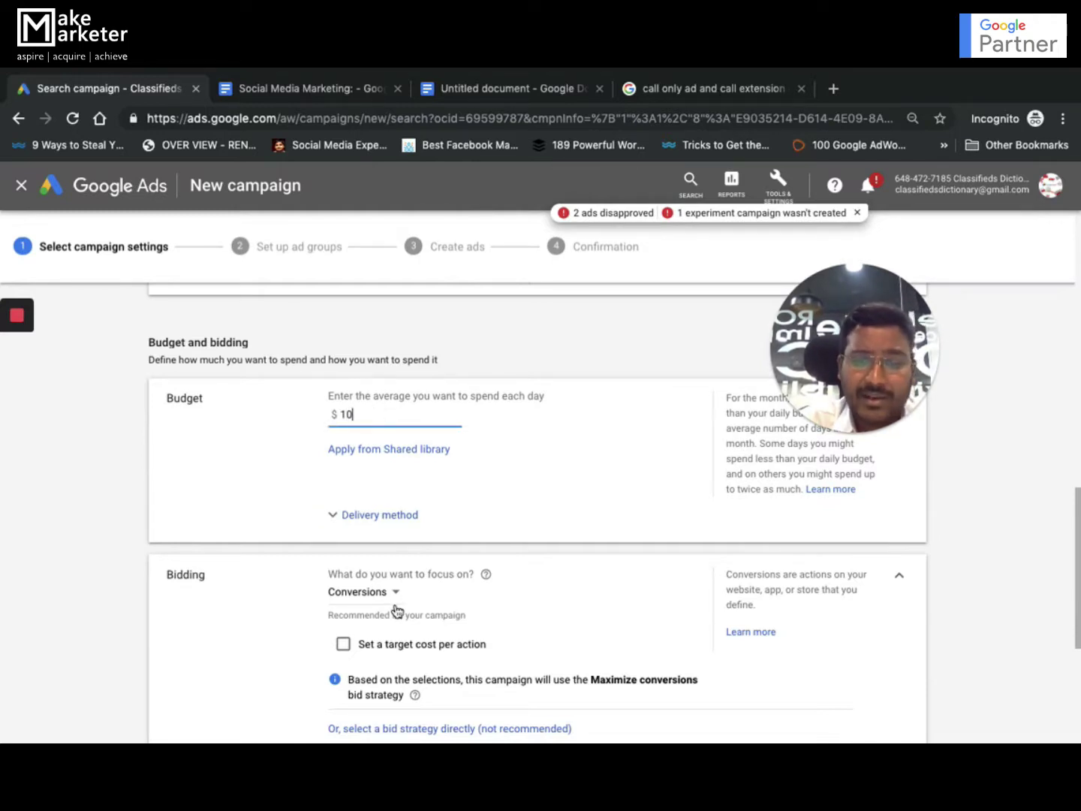
Focus bidding on Clicks with a $0.50 maximum CPC and save the settings
click(394, 595)
click(388, 560)
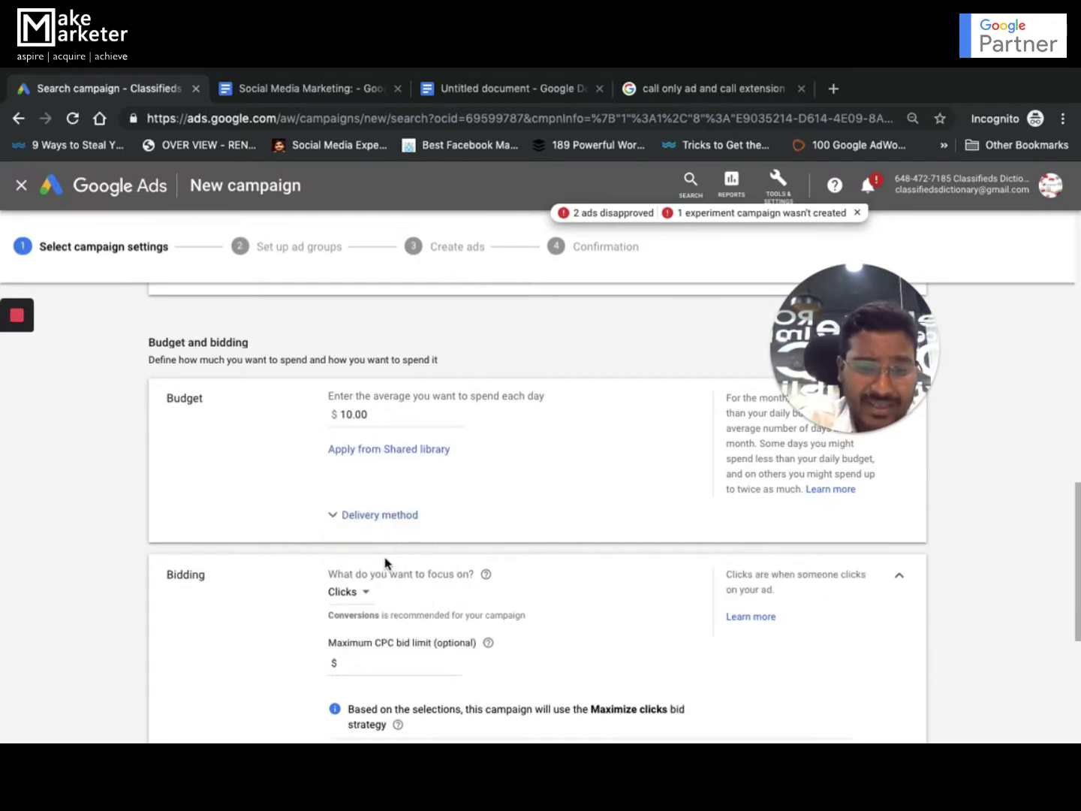
scroll(386, 530, down, 3)
click(395, 403)
text(.50)
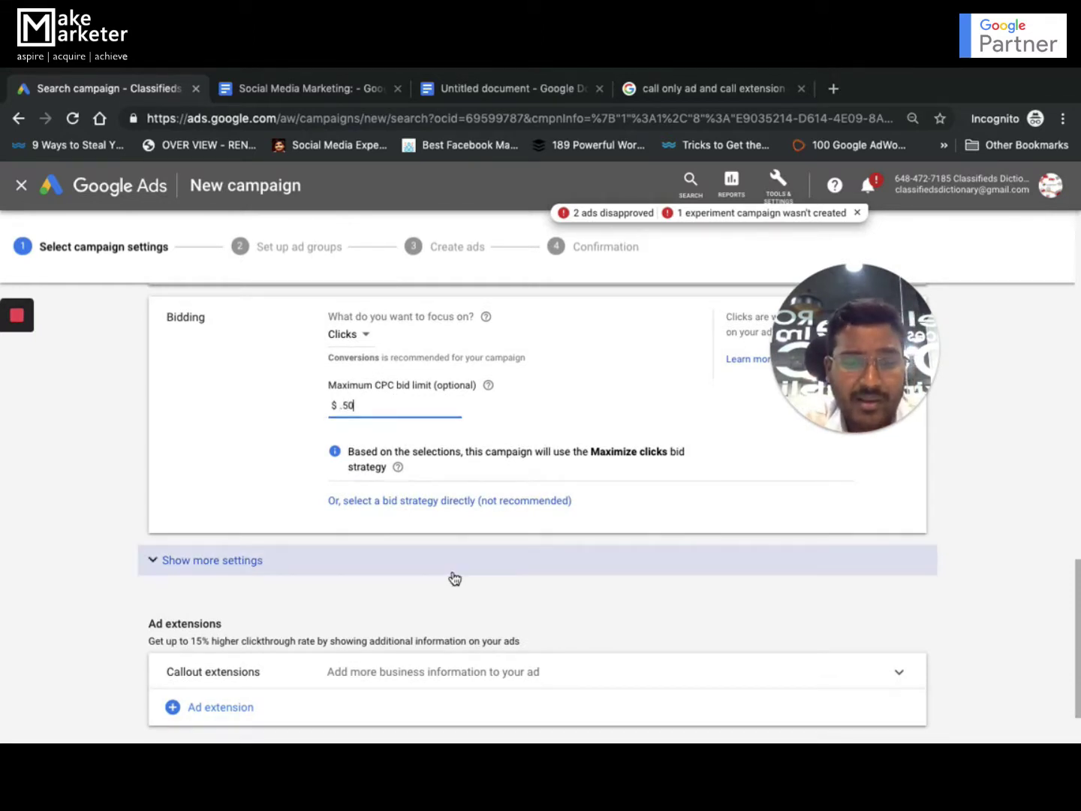
scroll(454, 578, down, 1)
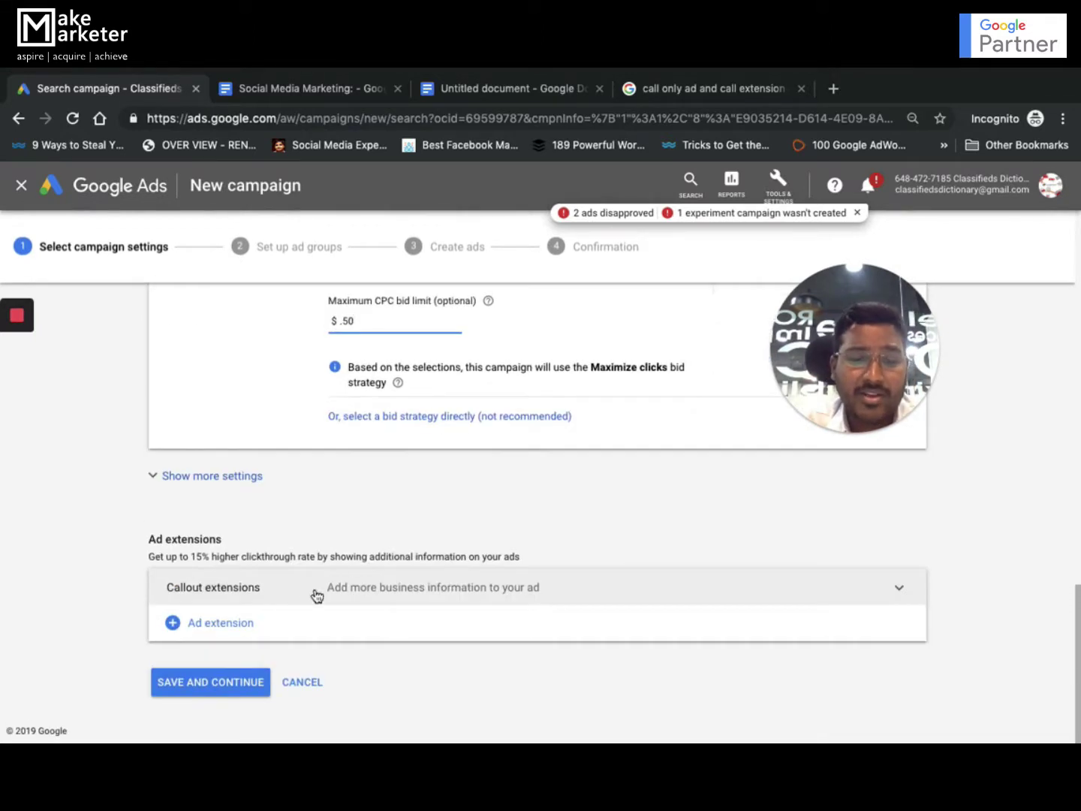
click(220, 695)
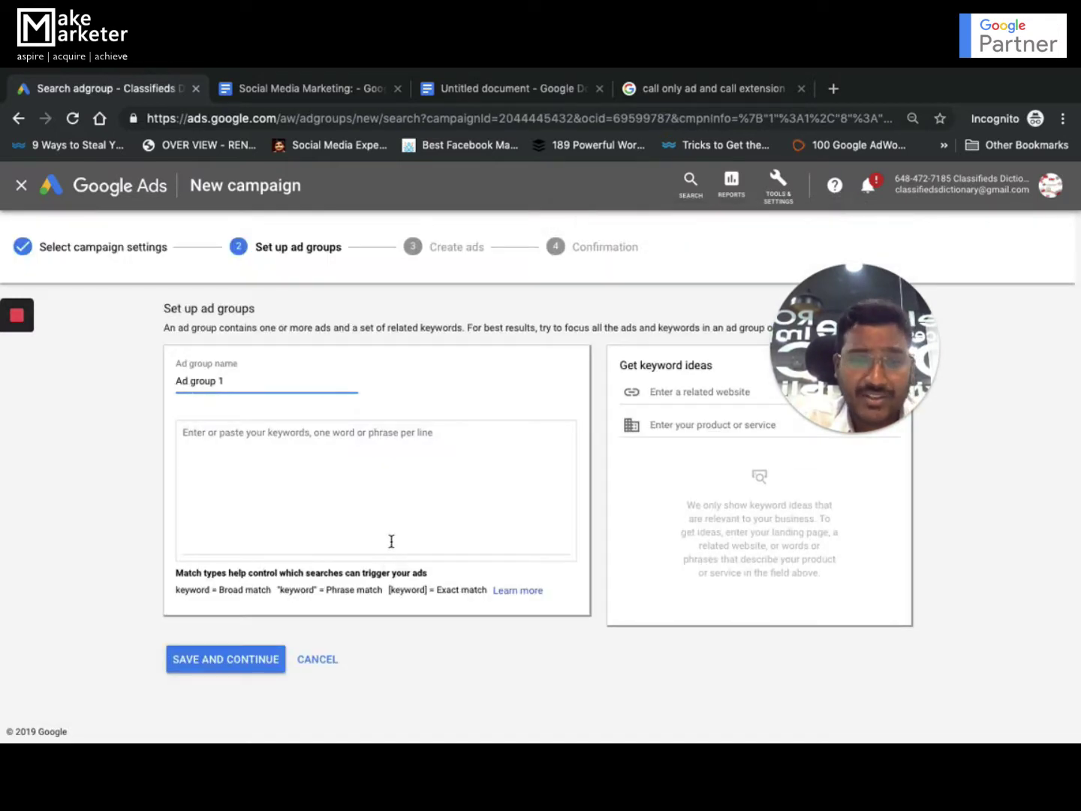
Name the ad group 'CA Ads', add keyword [Digital Marketing Training], and save it
click(253, 382)
key(ctrl+a)
text(CA Ads)
click(263, 469)
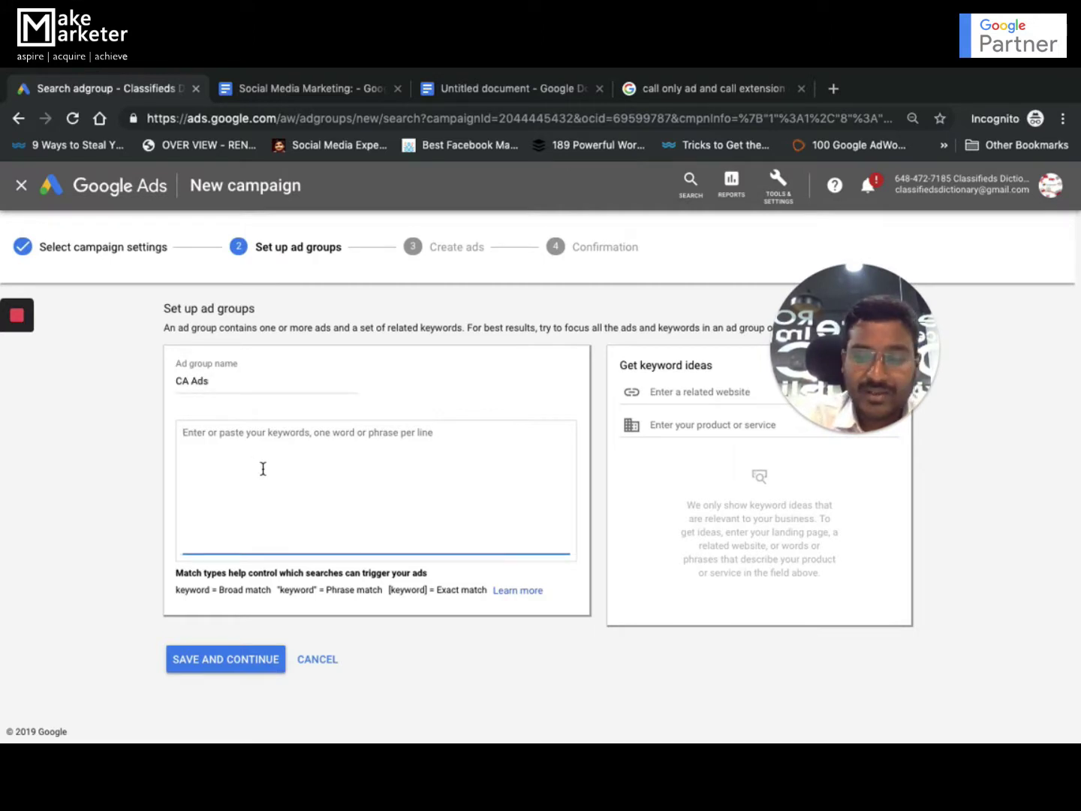
text([Digital Marketing Train)
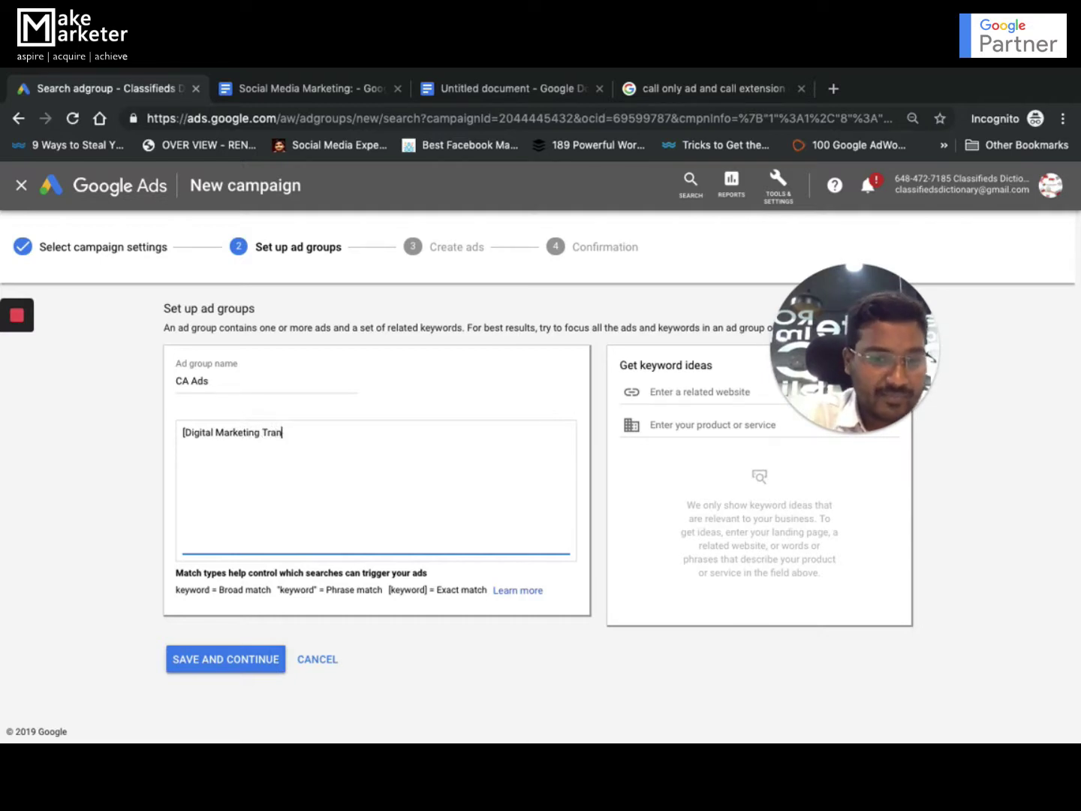
text(ing])
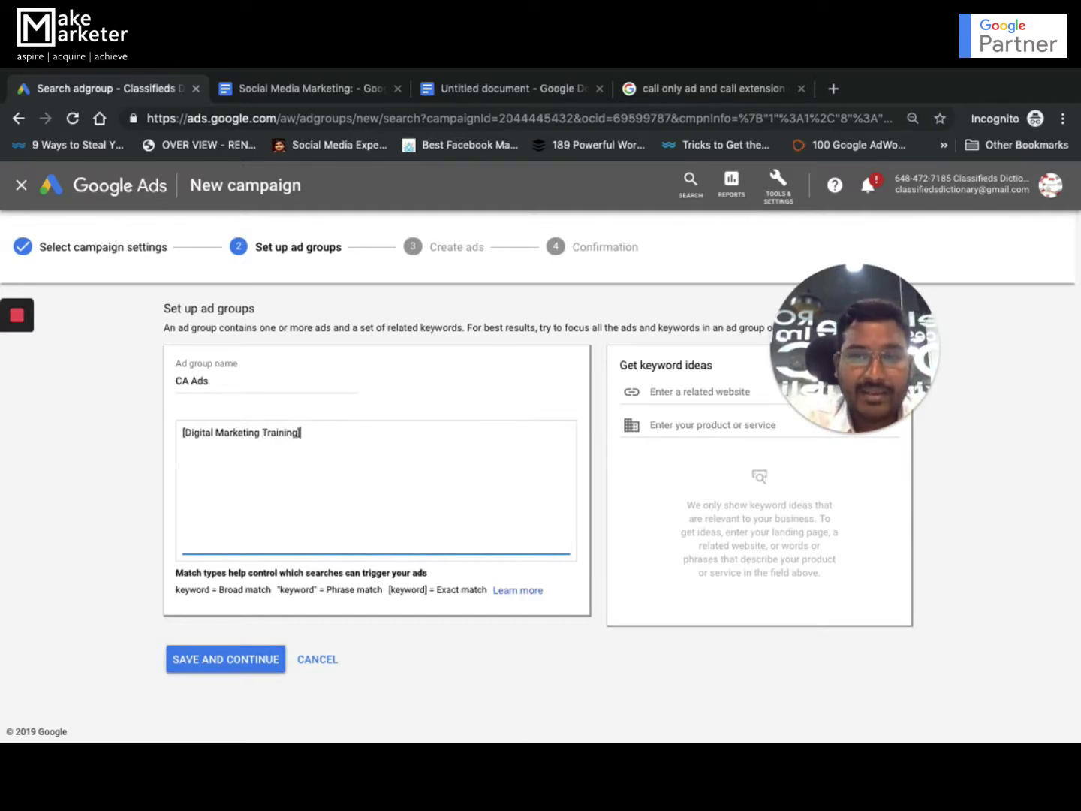
click(245, 658)
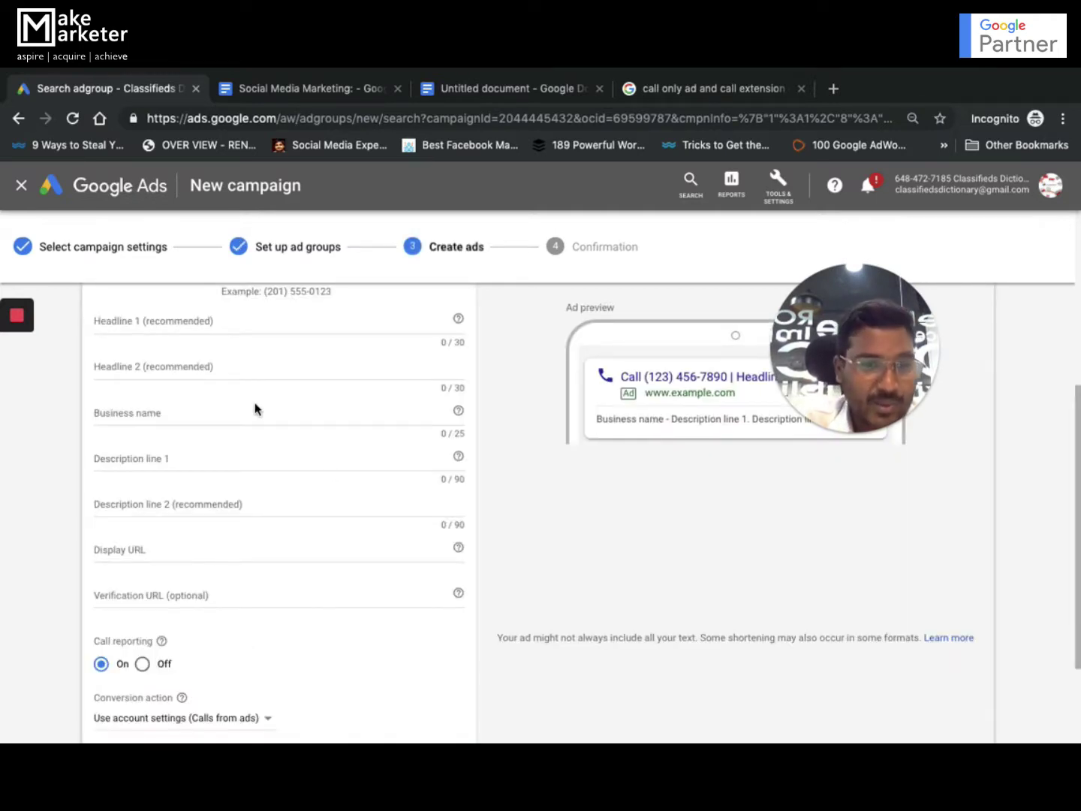
Scroll the Create ads step to reach the blank New call-only ad form
scroll(254, 403, up, 2)
scroll(255, 403, up, 2)
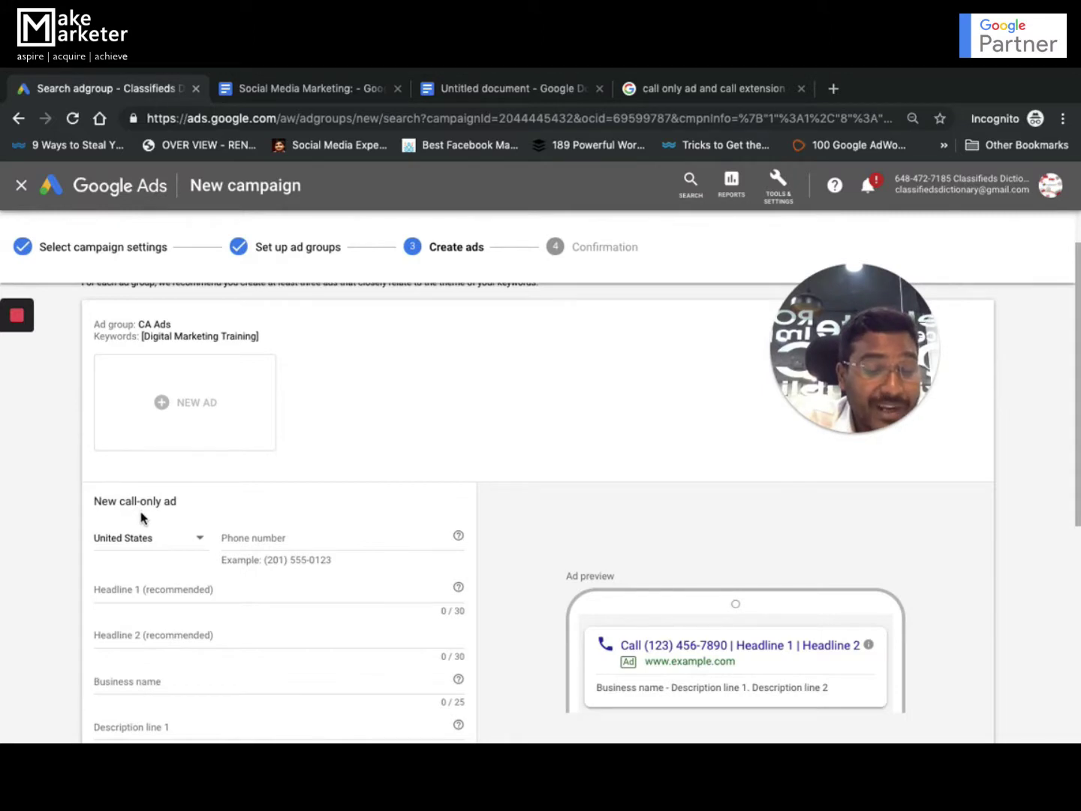
scroll(159, 556, down, 1)
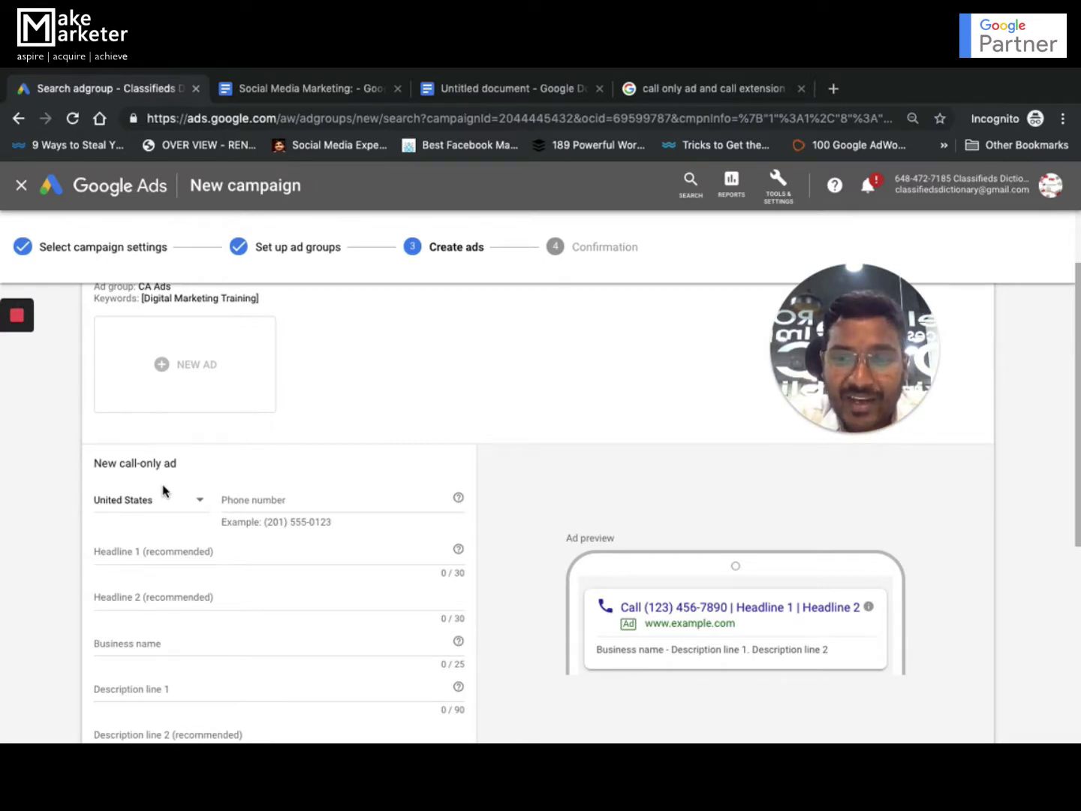
scroll(732, 645, down, 1)
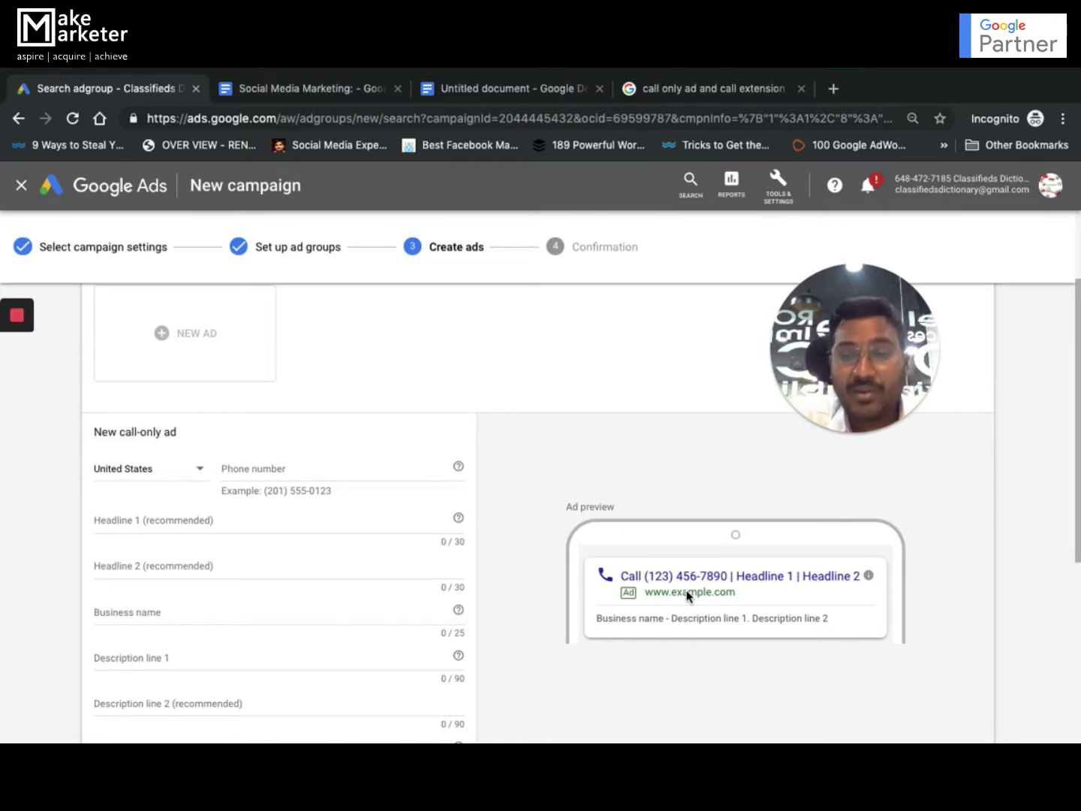
click(740, 92)
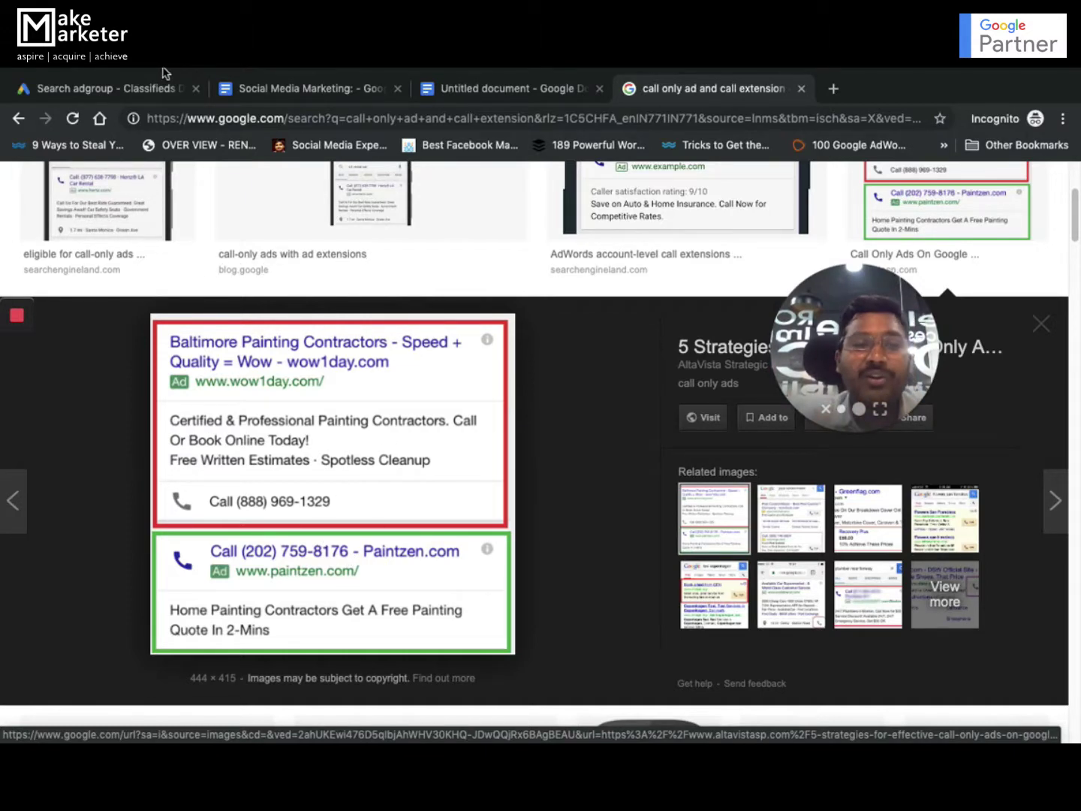
click(127, 84)
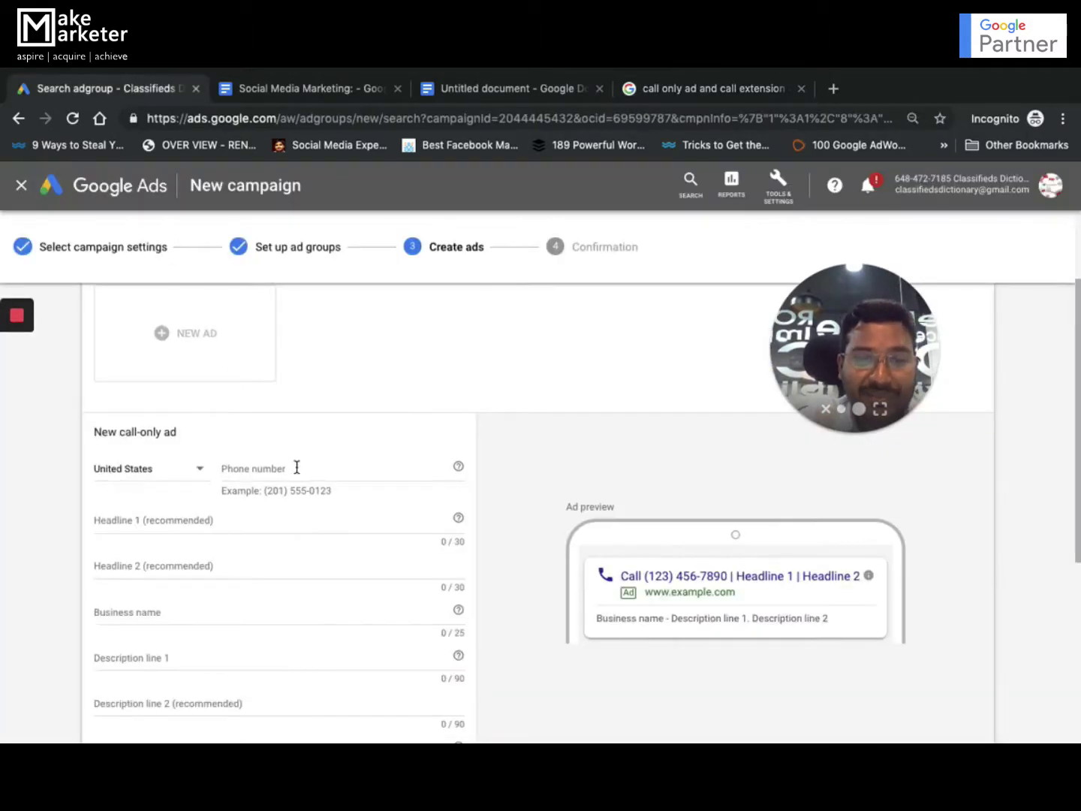
click(191, 518)
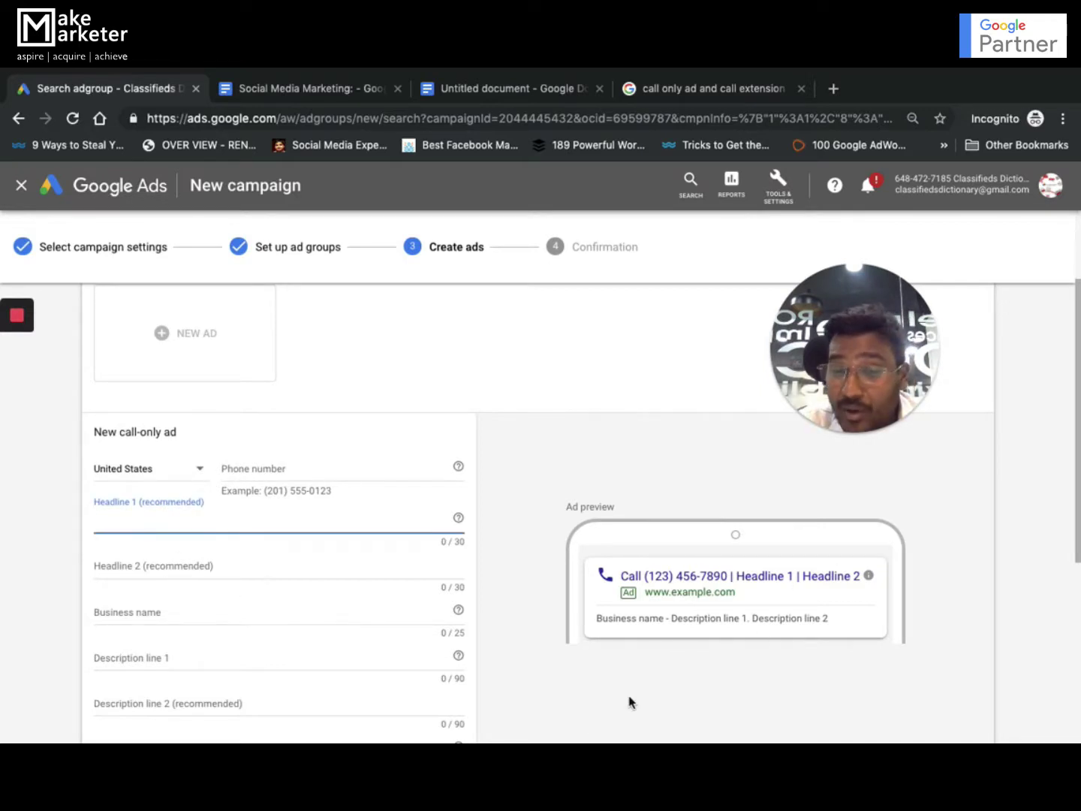